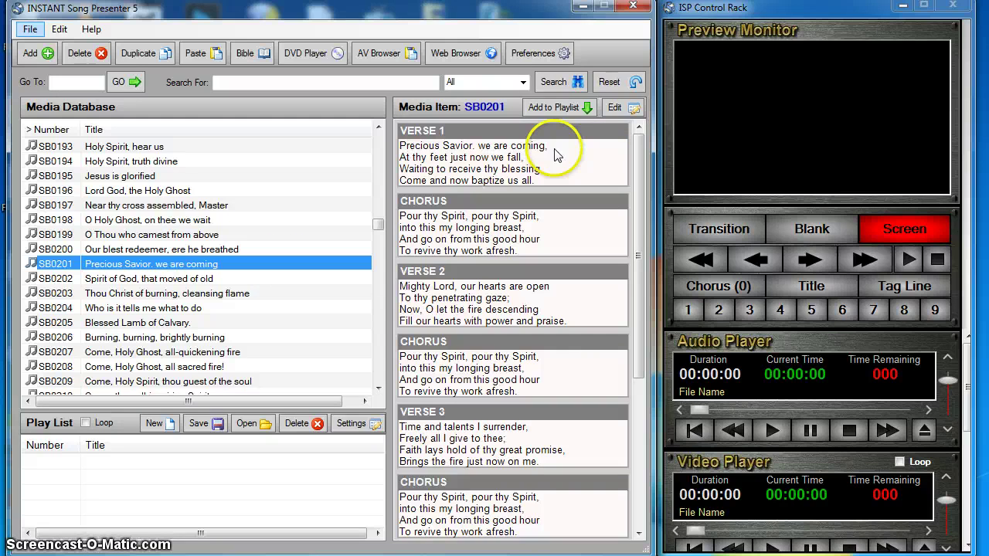
# Edit song SB0201's screen order and insert a second Chorus between the first Chorus and Verse 2
pyautogui.click(614, 107)
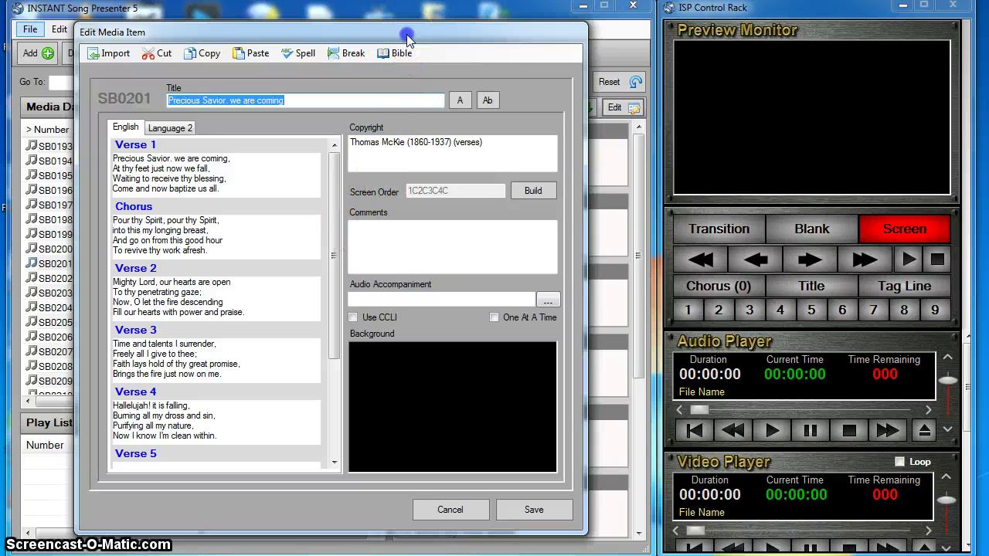
pyautogui.click(530, 193)
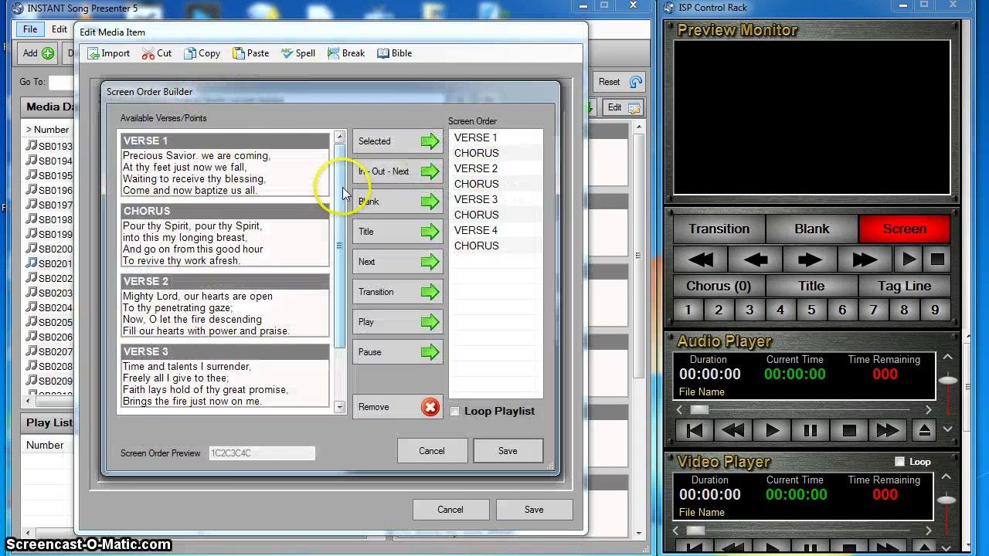
pyautogui.moveTo(340, 174); pyautogui.dragTo(342, 151)
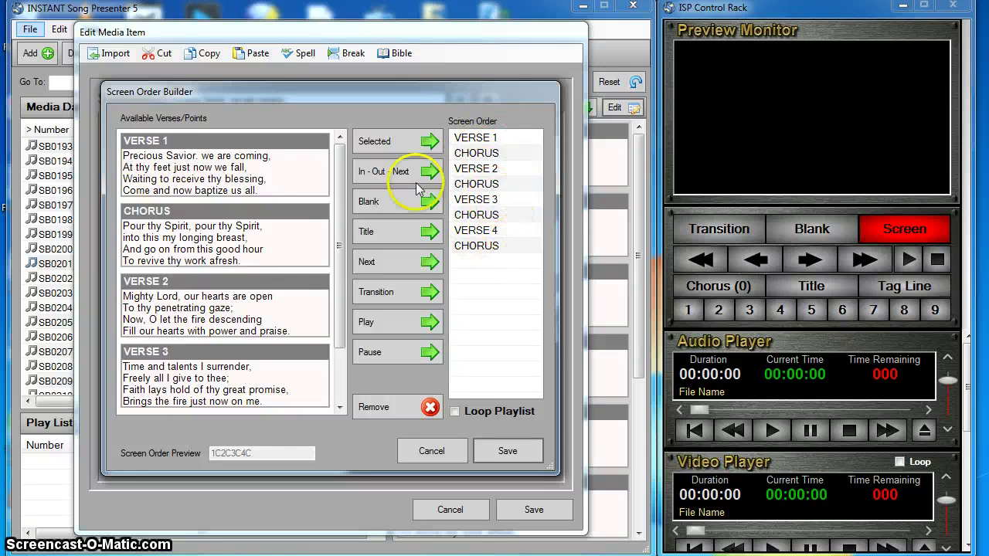
pyautogui.click(219, 227)
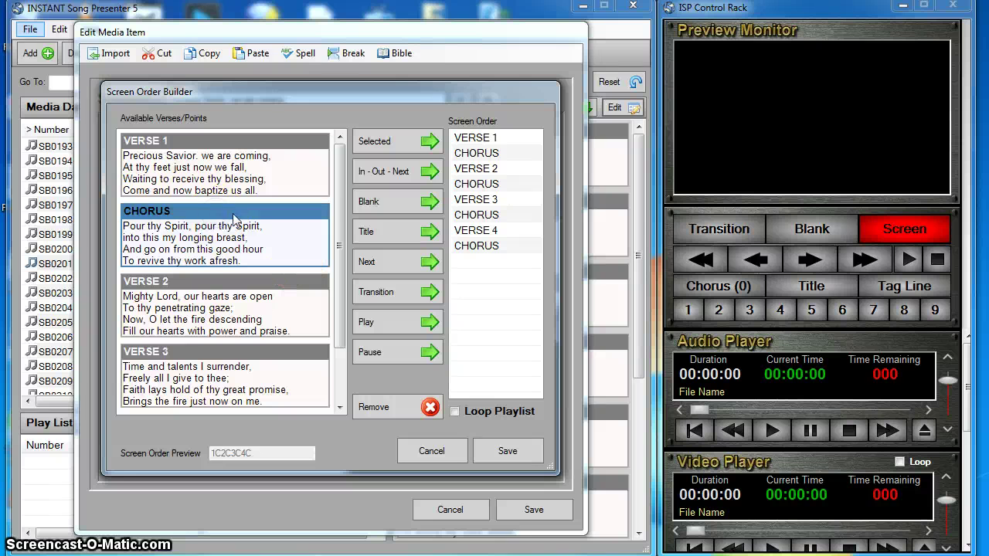
pyautogui.moveTo(211, 223); pyautogui.dragTo(479, 164)
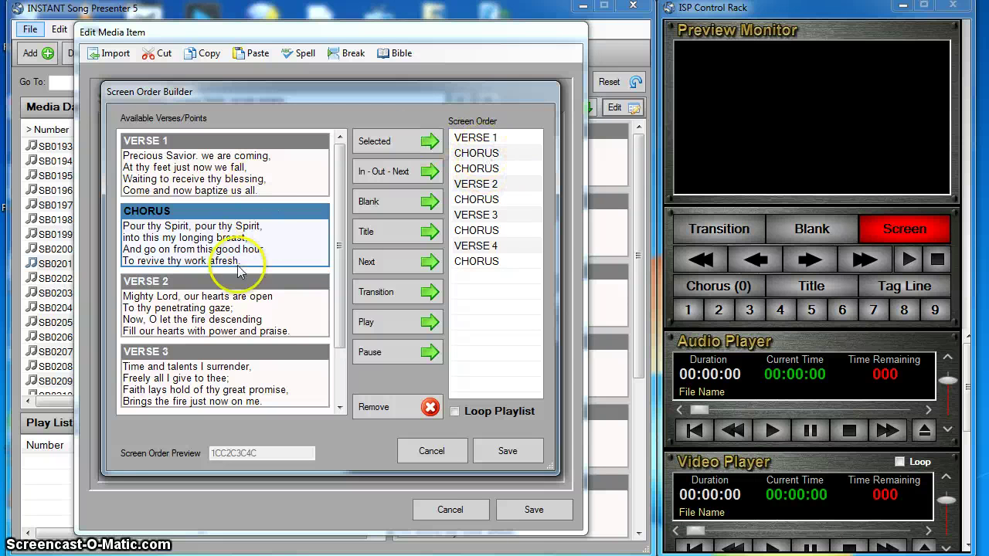
# Try adding a duplicate Verse 1 directly after the first one in the screen order and remove it again
pyautogui.click(212, 160)
pyautogui.moveTo(213, 160); pyautogui.dragTo(487, 147)
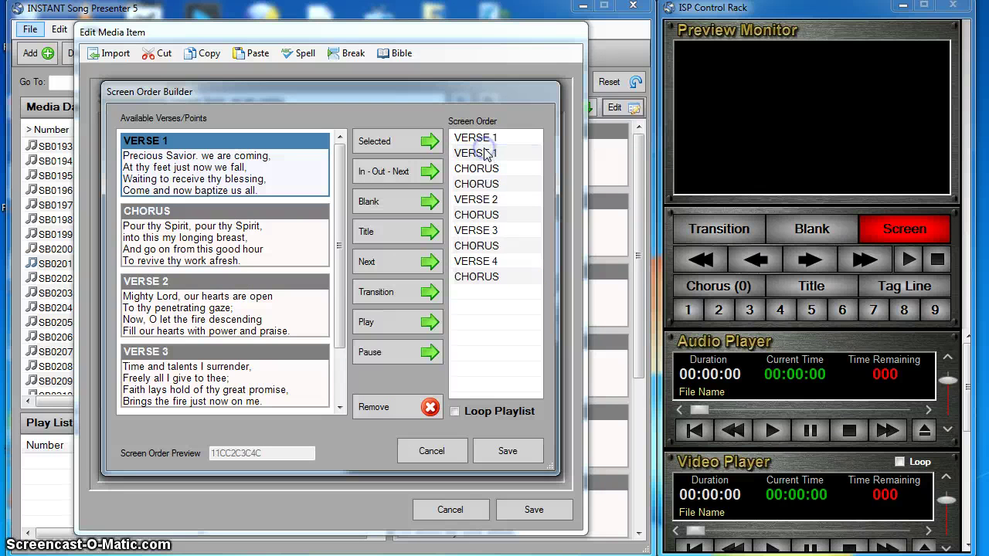
pyautogui.click(478, 155)
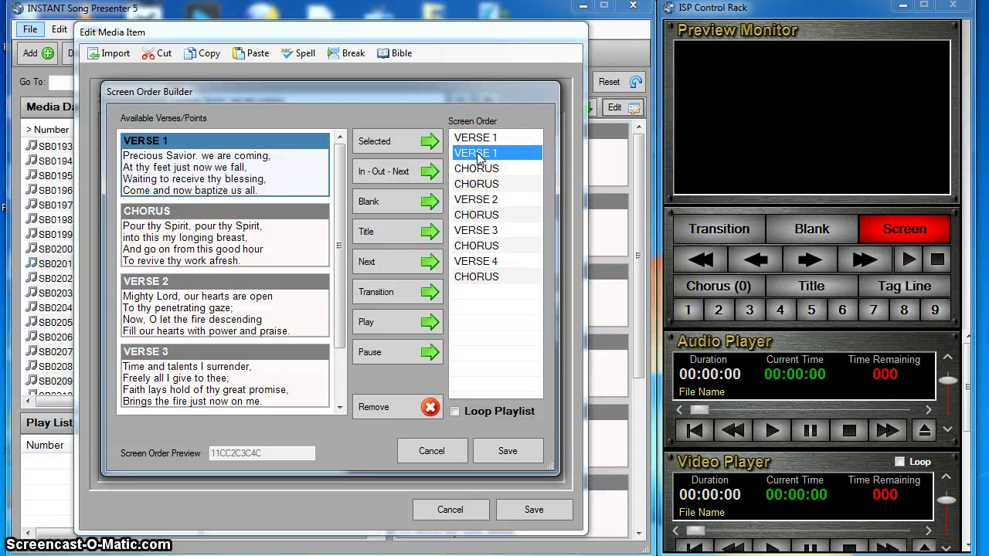
pyautogui.click(390, 405)
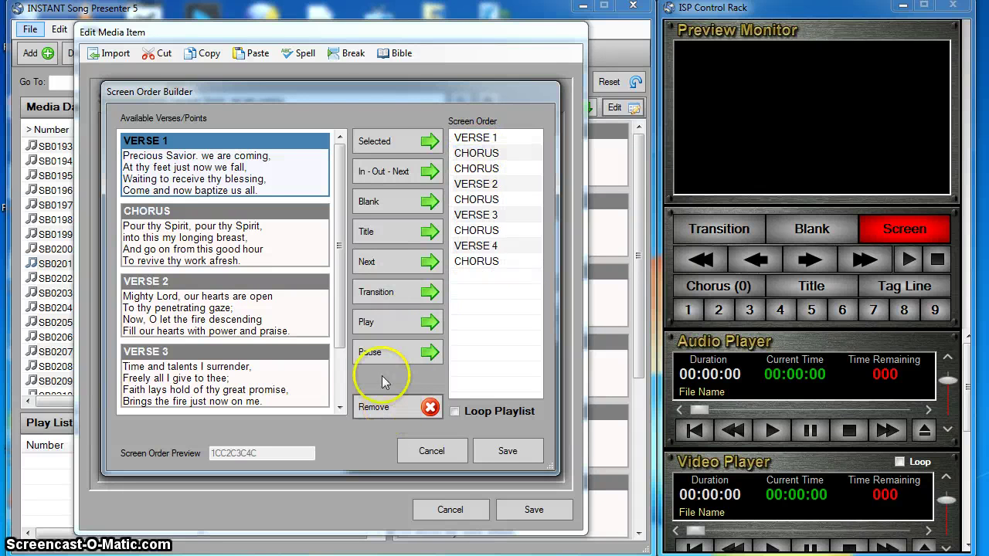
# Add a Blank screen before Verse 2 and a Title screen at the start of the screen order
pyautogui.click(373, 203)
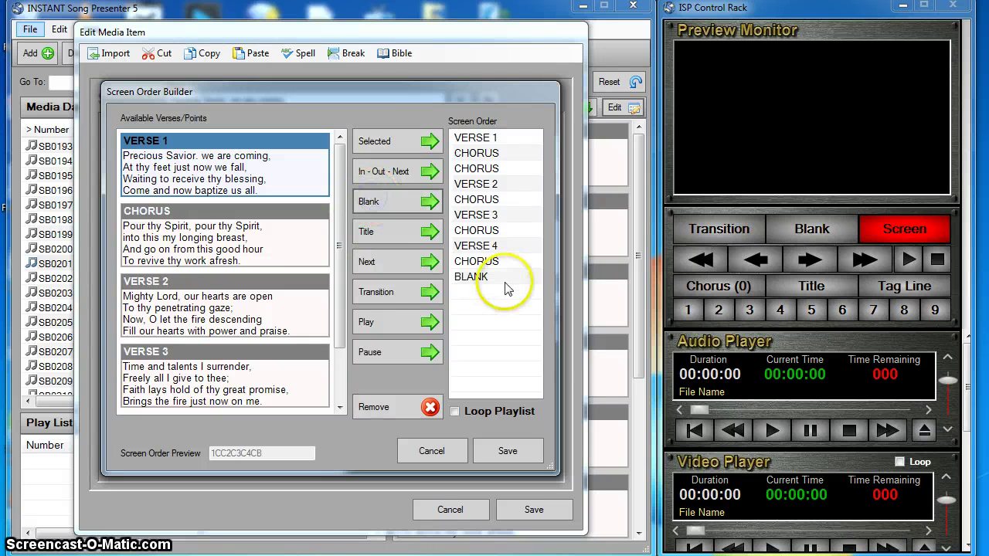
pyautogui.moveTo(473, 275); pyautogui.dragTo(479, 183)
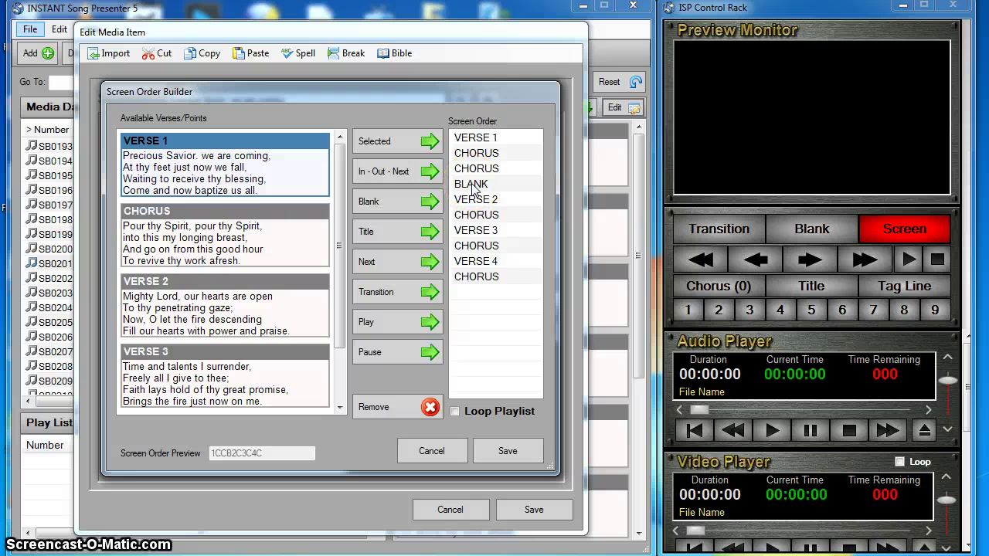
pyautogui.click(397, 231)
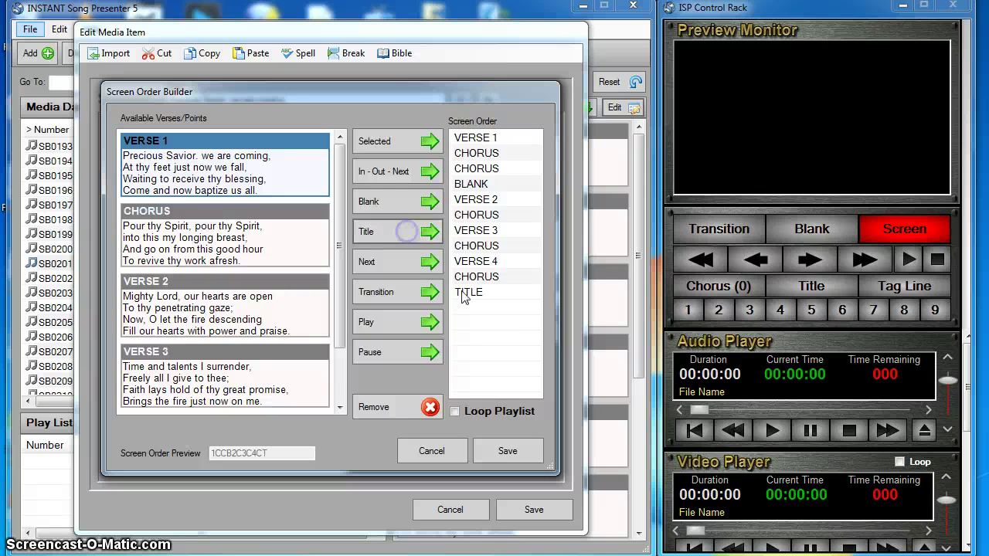
pyautogui.moveTo(469, 294)
pyautogui.mouseDown()
pyautogui.moveTo(480, 276)
pyautogui.moveTo(472, 133)
pyautogui.mouseUp()
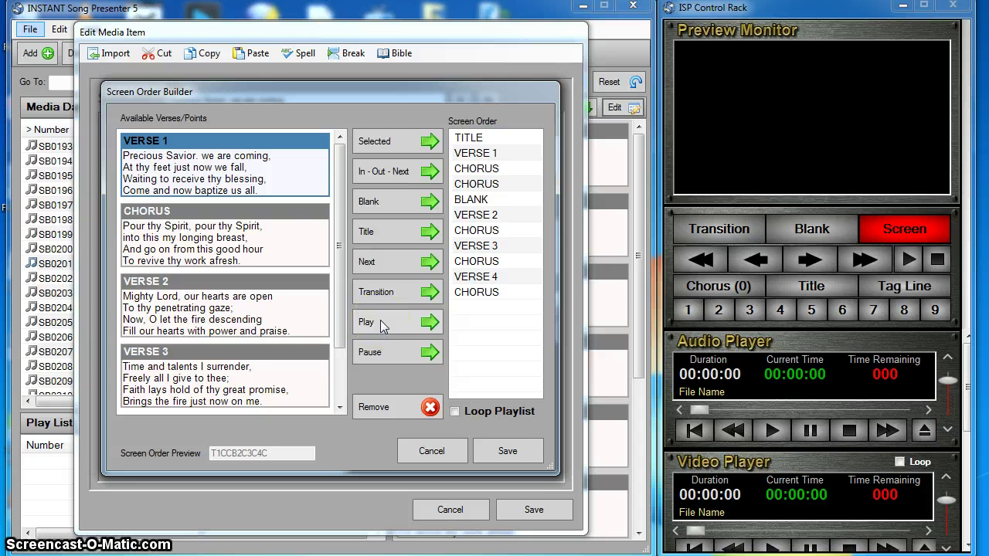
# Add a Play command and move it ahead of the Title in the screen order
pyautogui.click(383, 354)
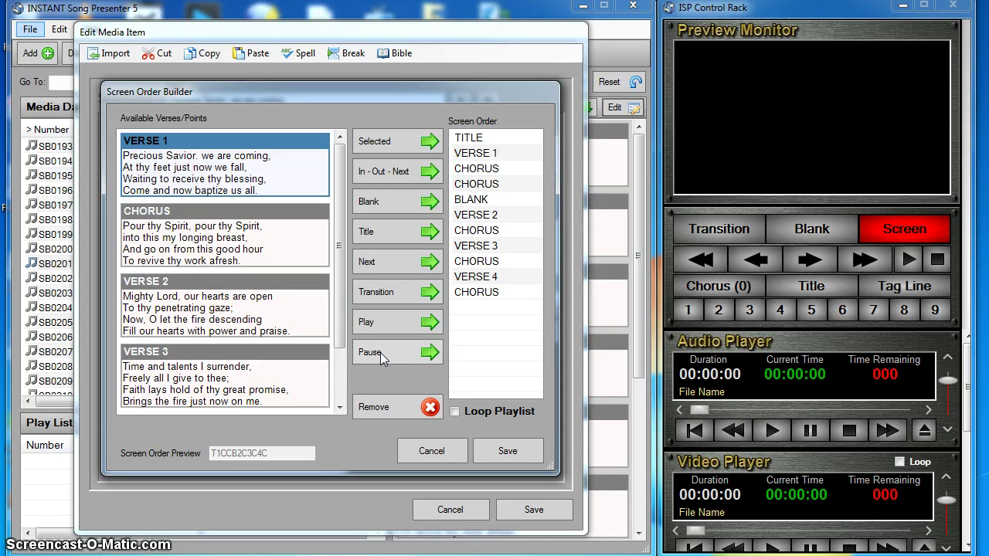
pyautogui.click(374, 321)
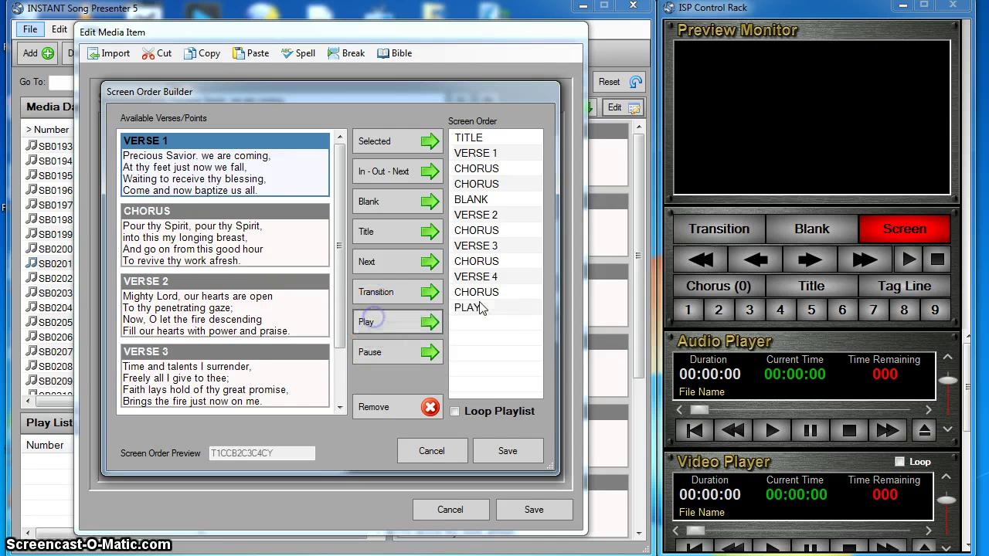
pyautogui.moveTo(489, 309); pyautogui.dragTo(495, 137)
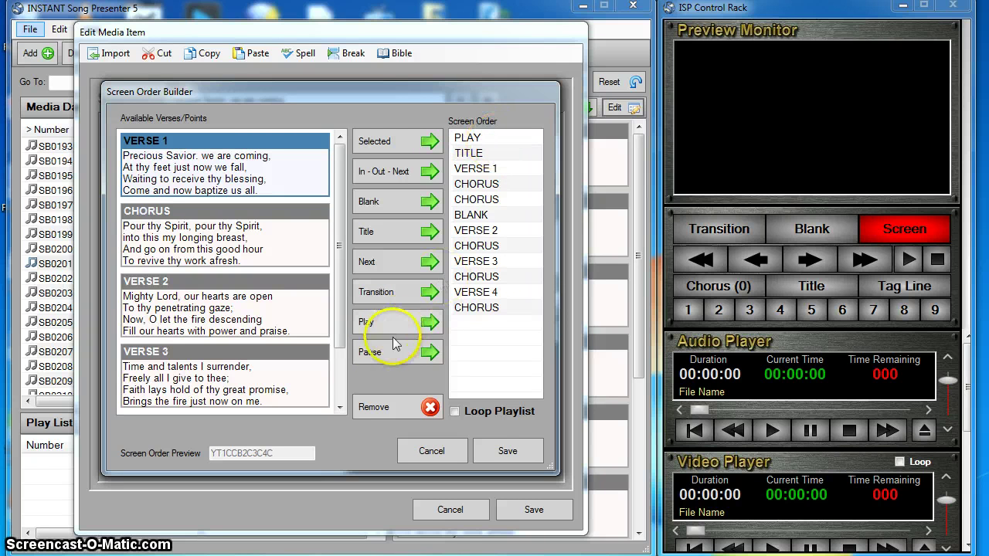
# Add a Pause followed by a Play command between Verse 2's Chorus and Verse 3 in the screen order
pyautogui.click(374, 352)
pyautogui.moveTo(488, 328)
pyautogui.mouseDown()
pyautogui.moveTo(487, 212)
pyautogui.moveTo(497, 251)
pyautogui.mouseUp()
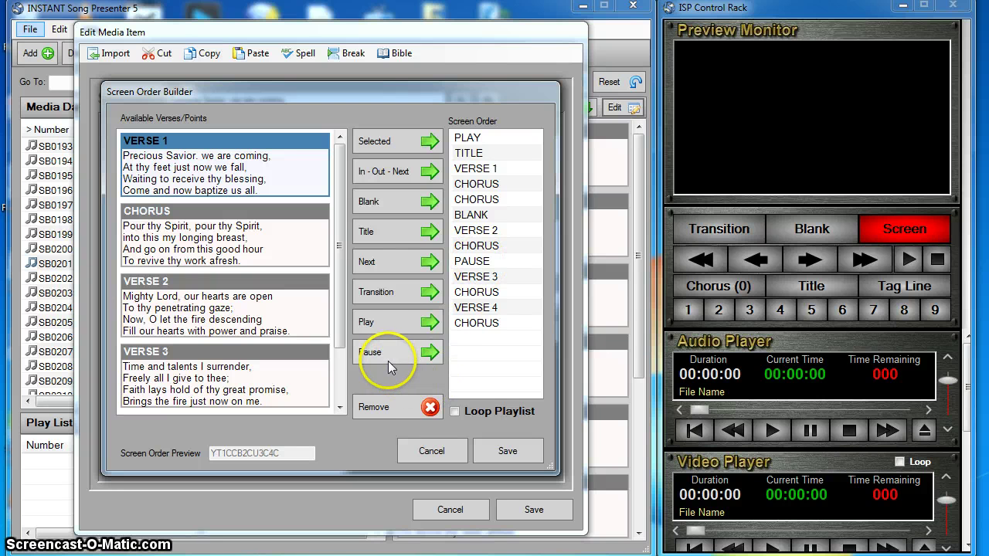
pyautogui.click(389, 322)
pyautogui.click(481, 344)
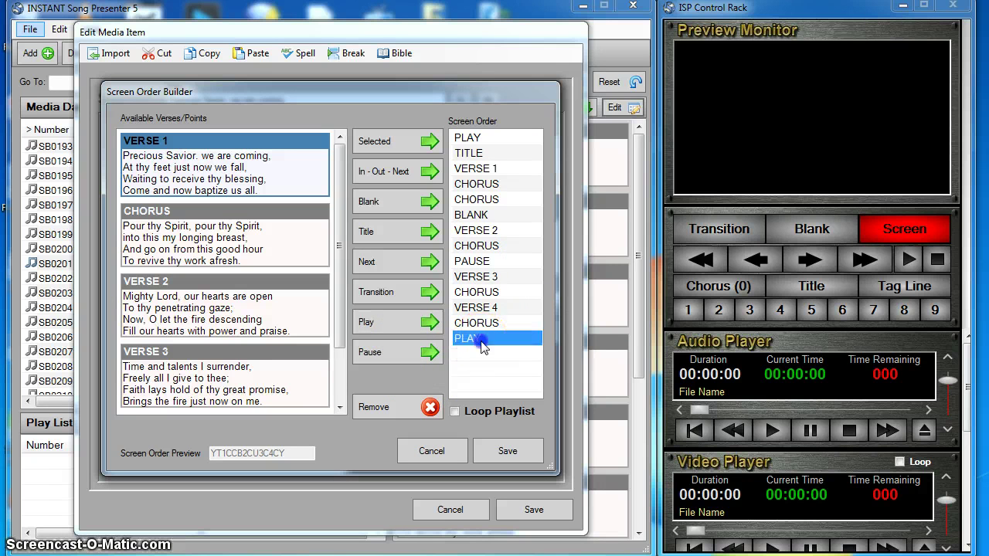
pyautogui.moveTo(480, 343); pyautogui.dragTo(479, 272)
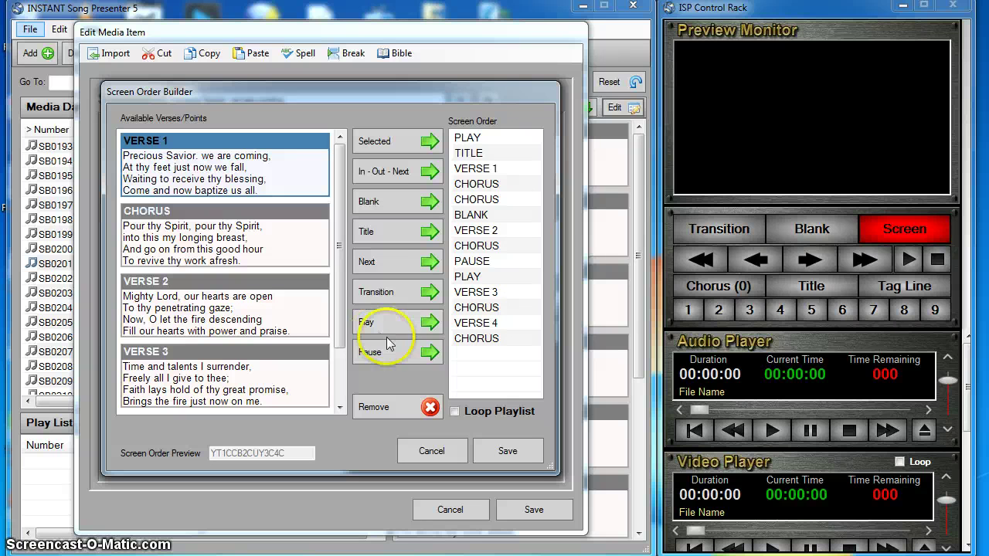
# Add a Next command at the end of the screen order and save the order and the song
pyautogui.click(380, 266)
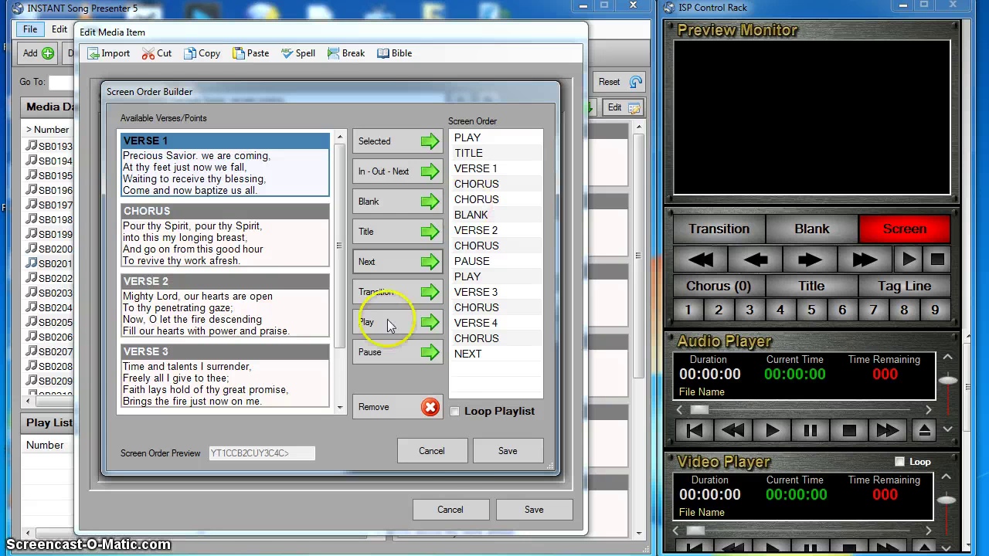
pyautogui.click(482, 451)
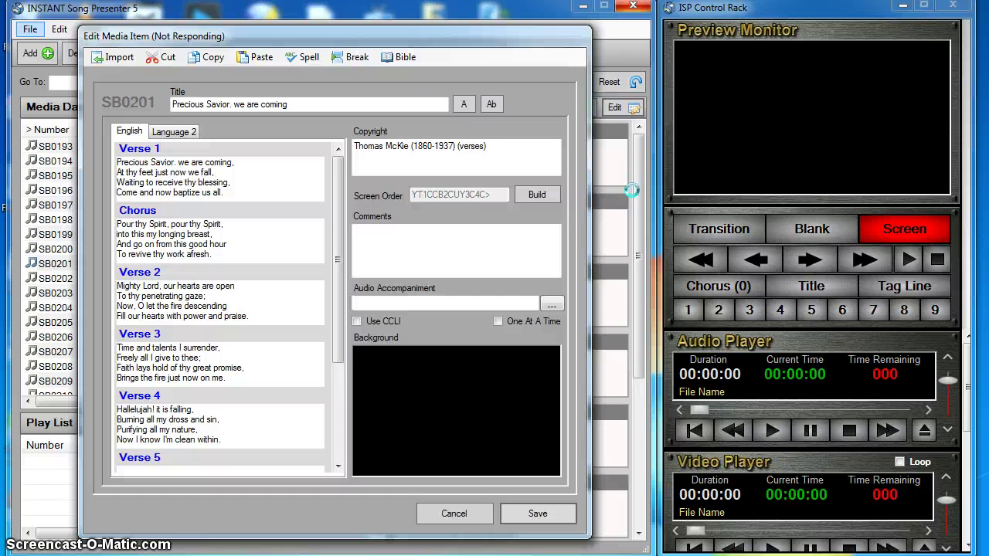
pyautogui.click(657, 225)
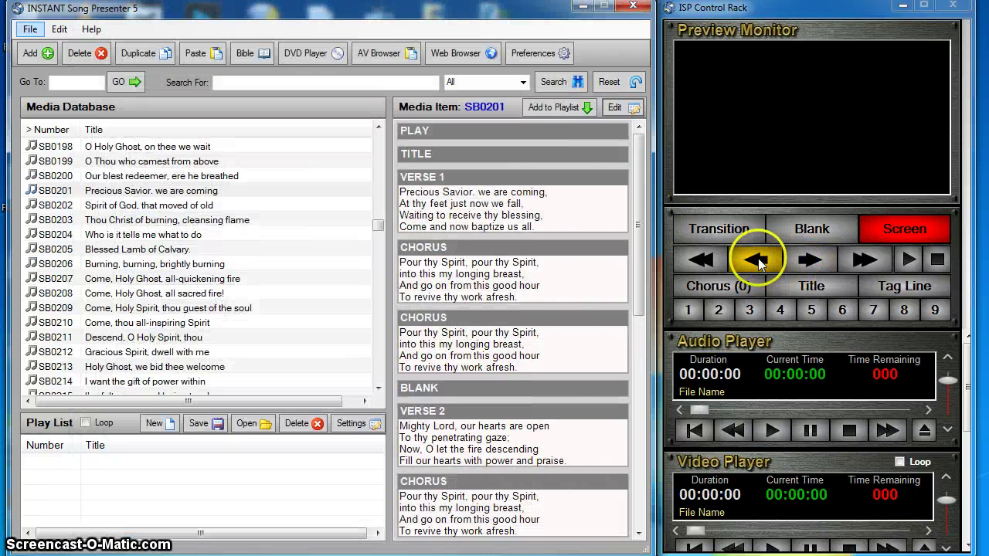
# Present the song starting from its Title and advance through every screen up to the final Next item
pyautogui.click(459, 155)
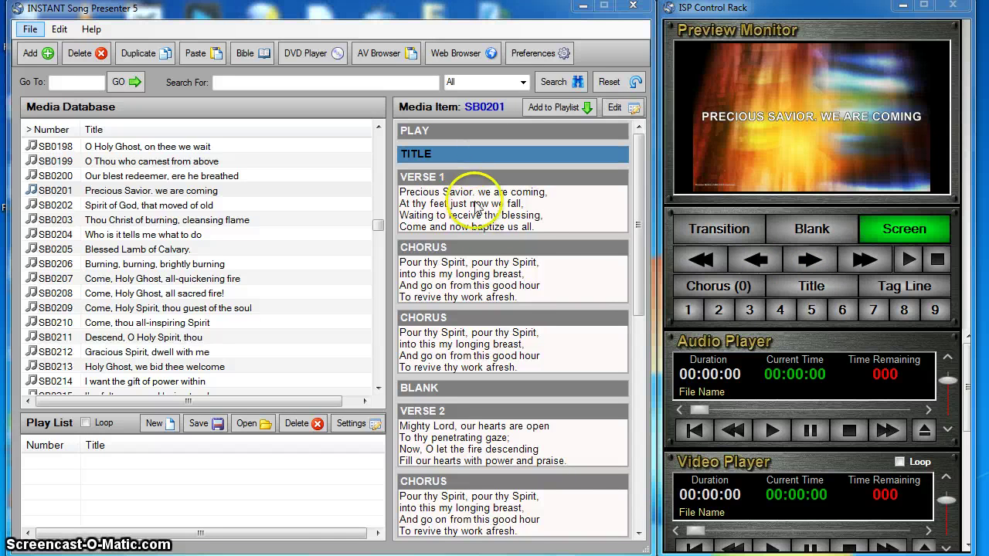
pyautogui.click(813, 264)
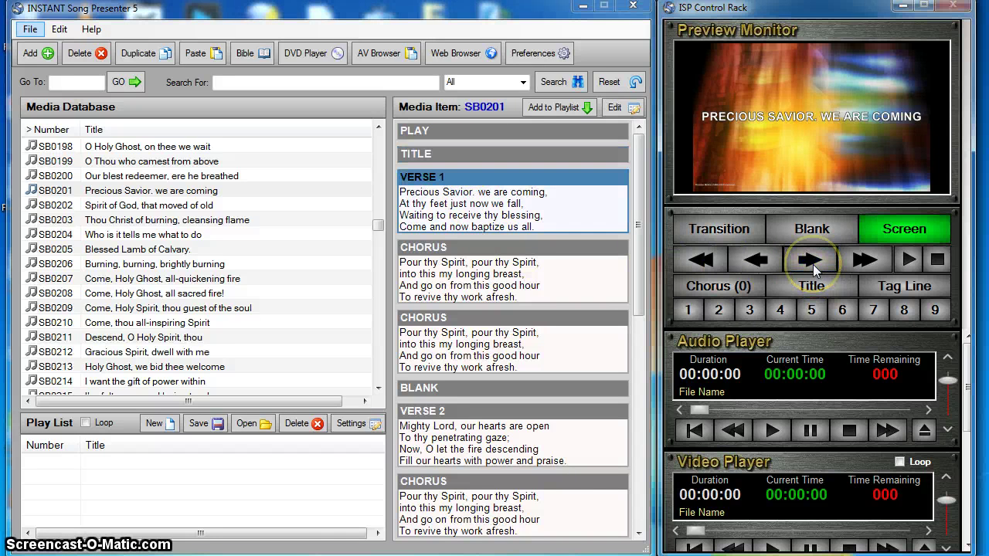
pyautogui.click(810, 261)
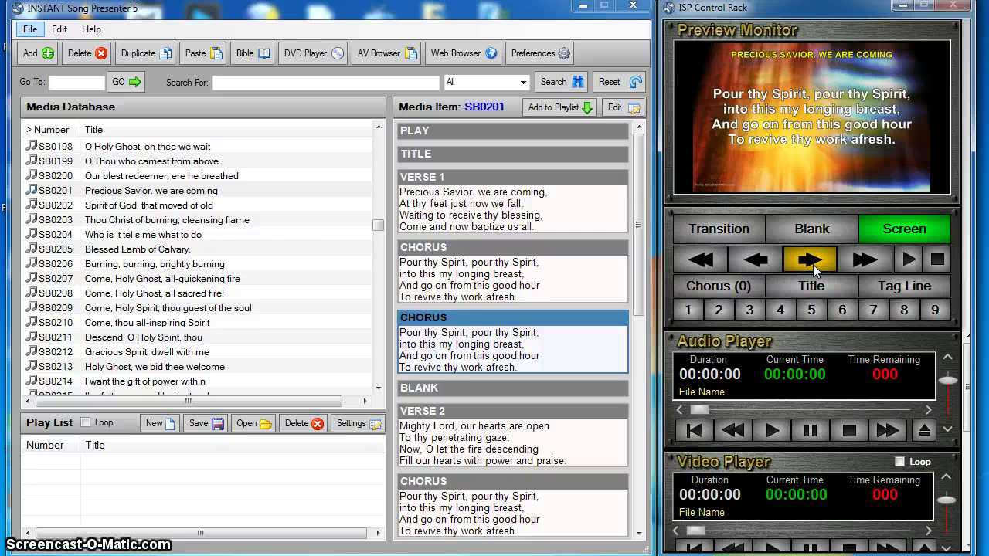
pyautogui.click(809, 264)
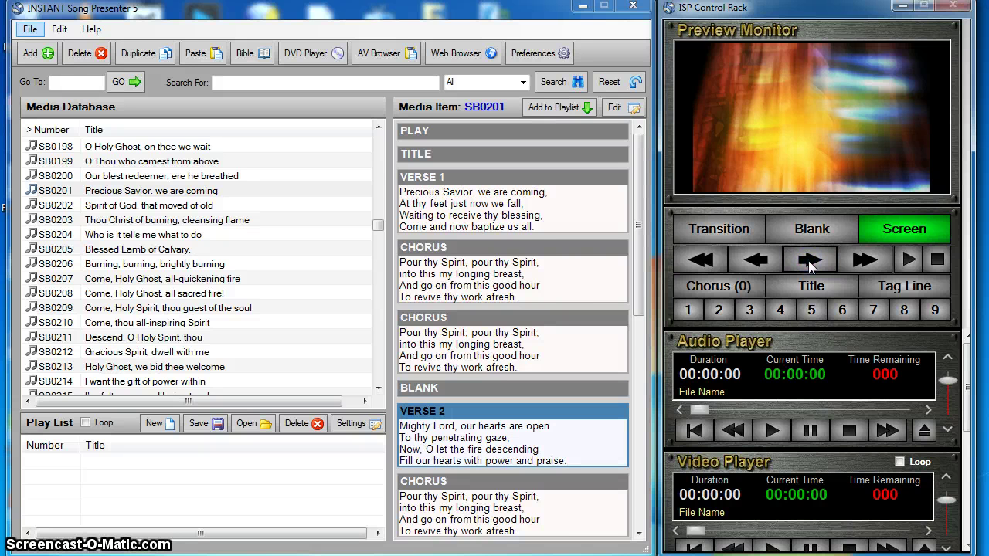
pyautogui.click(810, 264)
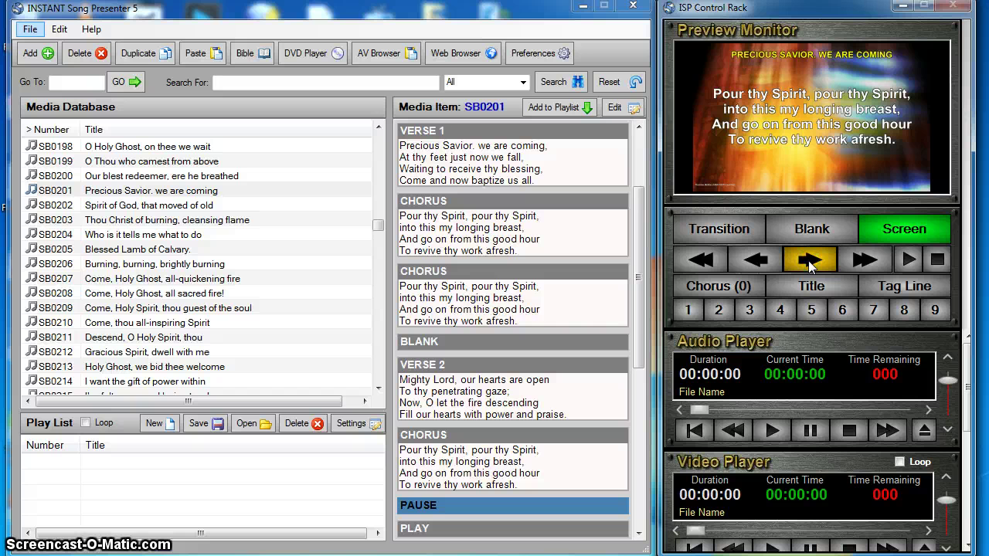
pyautogui.click(809, 263)
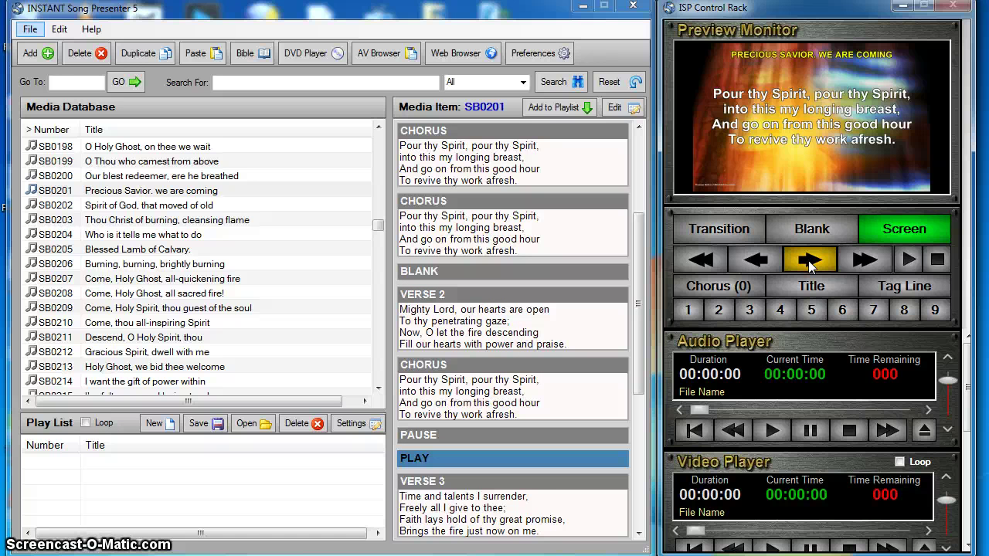
pyautogui.click(810, 263)
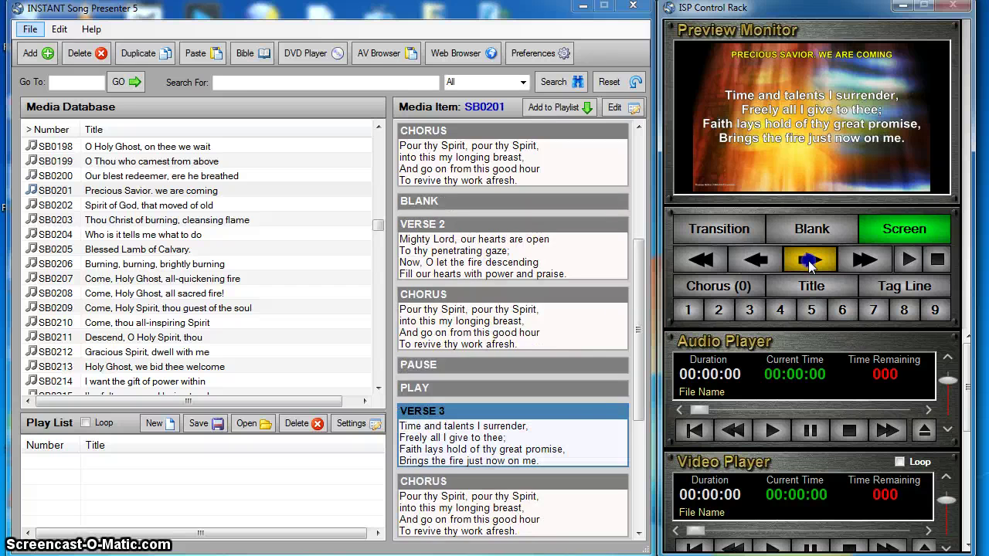
pyautogui.click(810, 263)
pyautogui.click(809, 264)
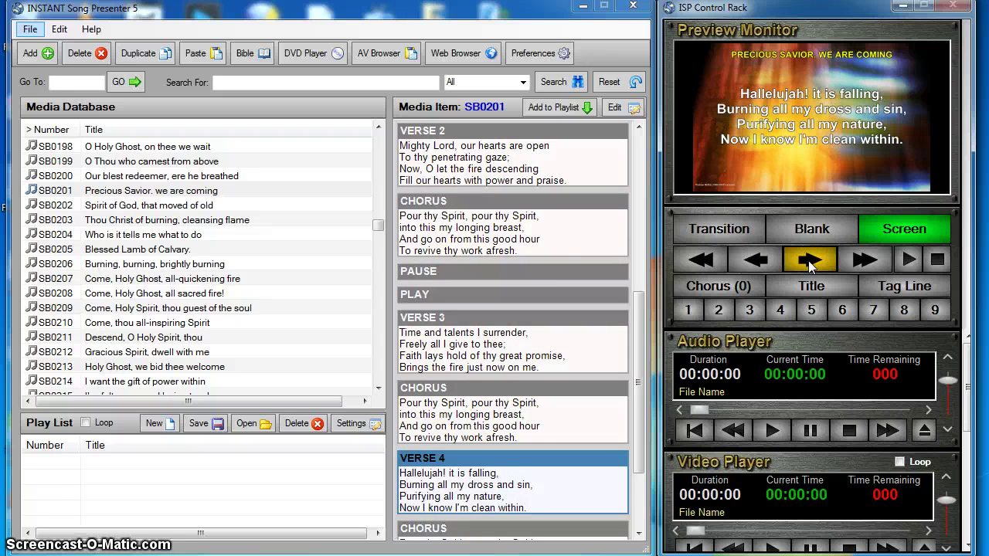
pyautogui.click(809, 263)
pyautogui.click(809, 263)
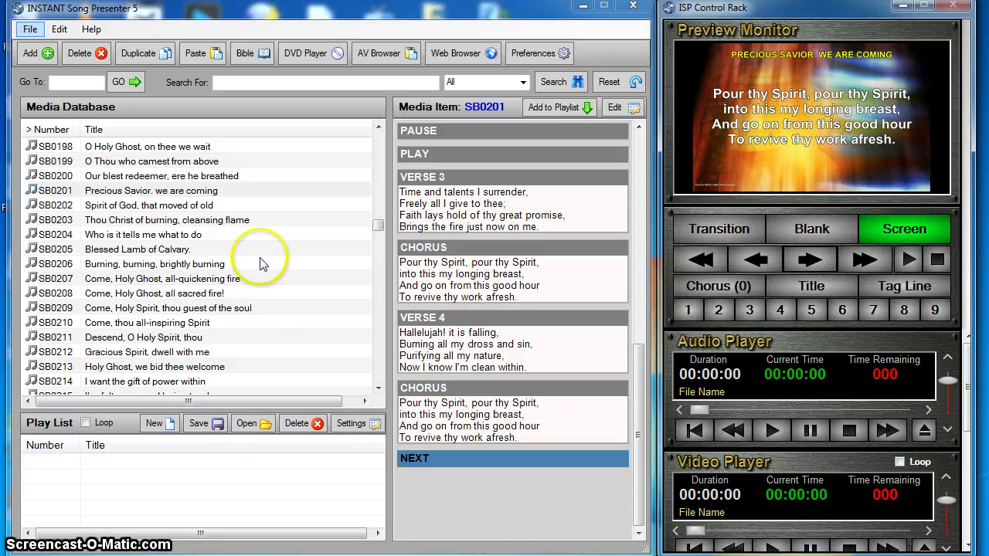
# Add SB0201 "Precious Savior, we are coming" to the play list and select it there
pyautogui.click(114, 193)
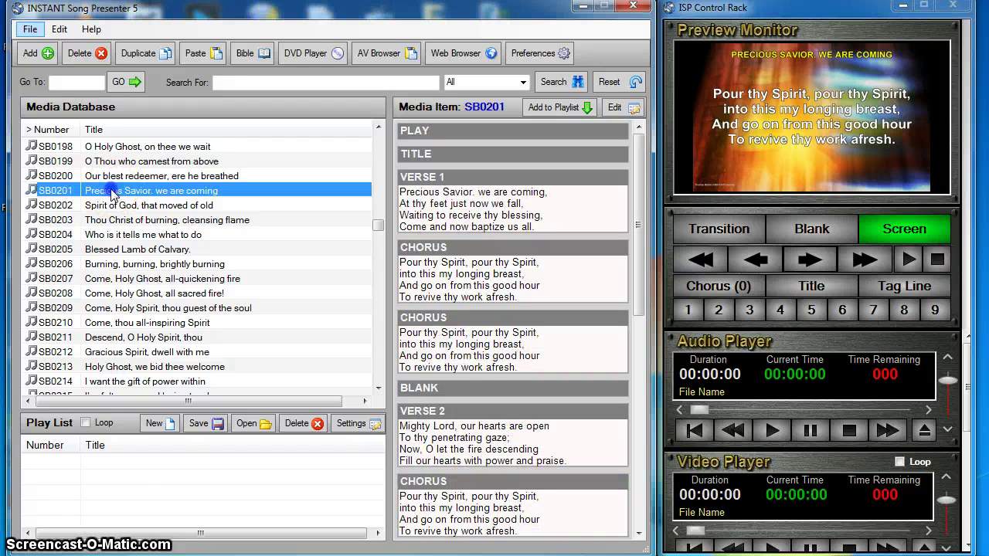
pyautogui.moveTo(113, 193); pyautogui.dragTo(126, 473)
pyautogui.click(128, 462)
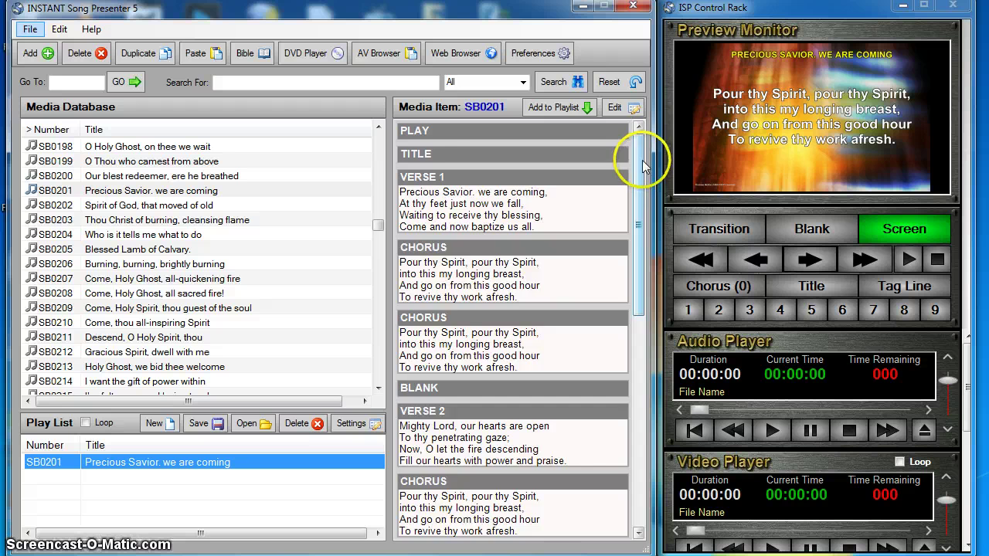
pyautogui.moveTo(641, 160); pyautogui.dragTo(640, 229)
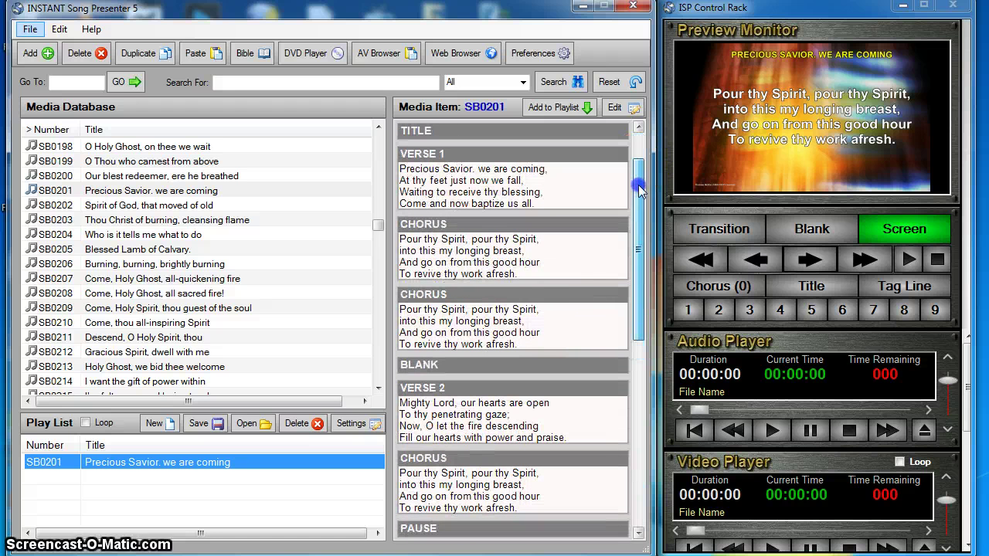